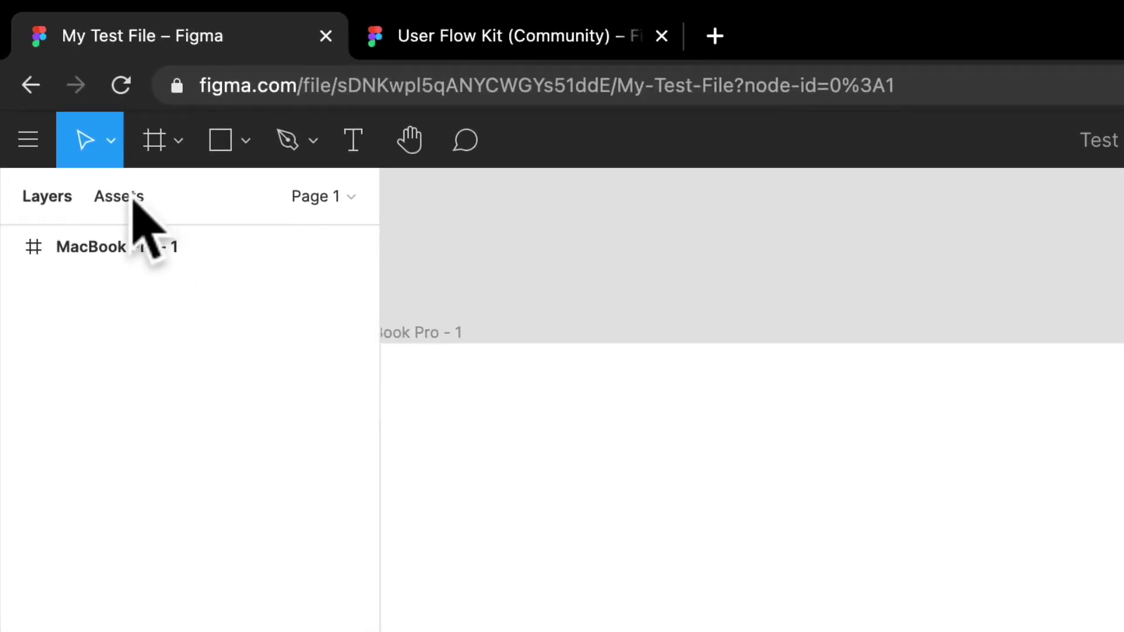
Rename Page 1 to 'Concepts'
{"action": "left_click", "coordinate": [65, 100]}
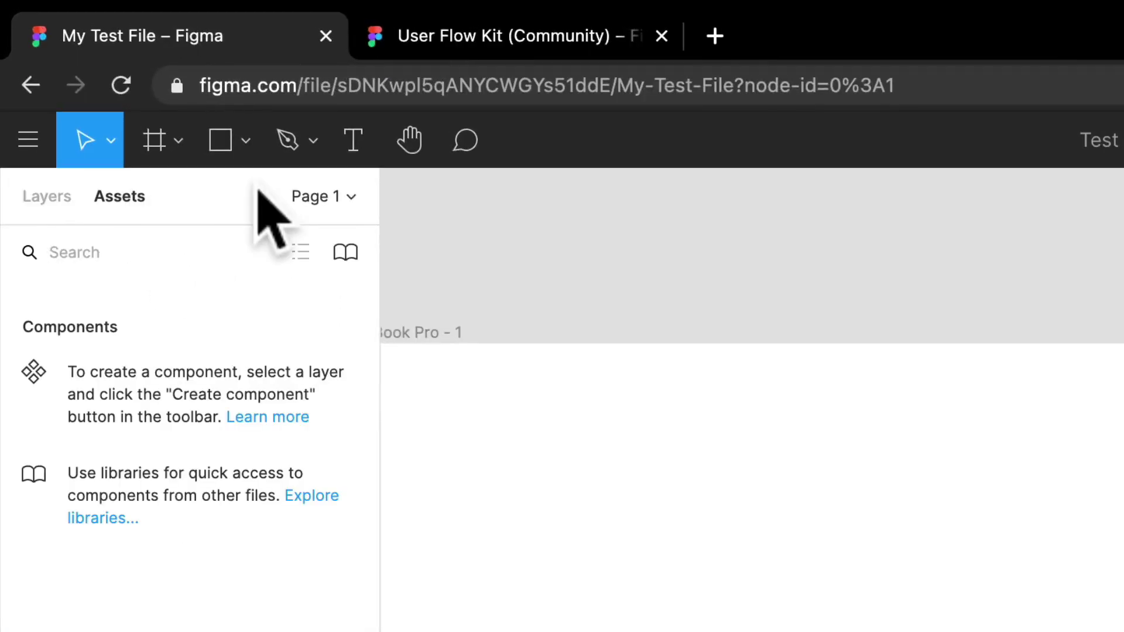
{"action": "left_click", "coordinate": [59, 199]}
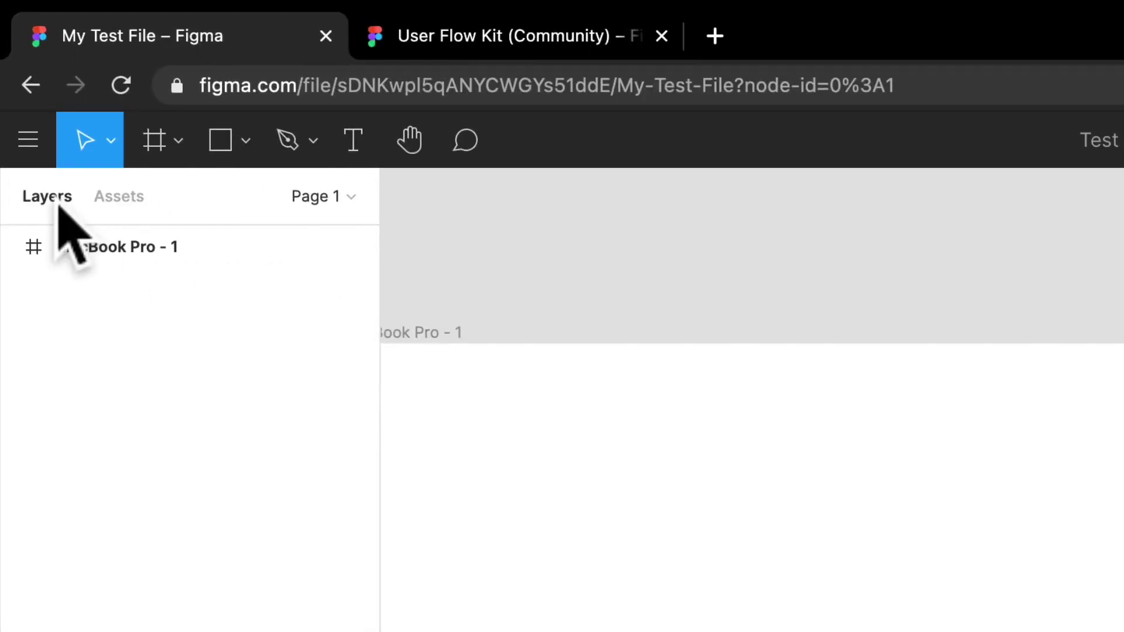
{"action": "left_click", "coordinate": [348, 198]}
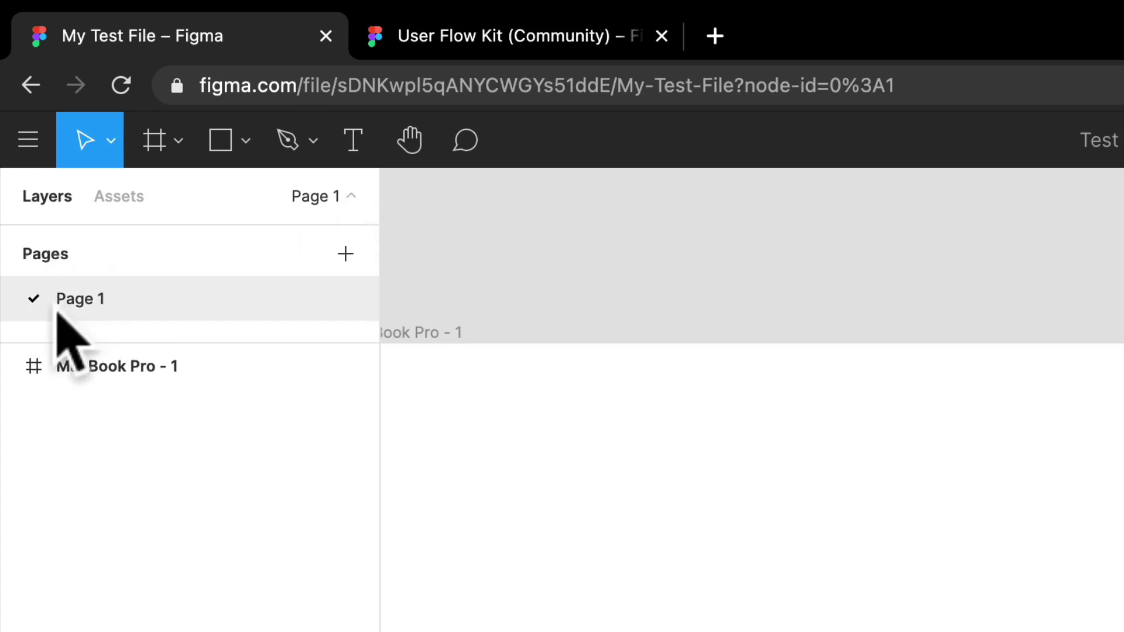
{"action": "double_click", "coordinate": [96, 300]}
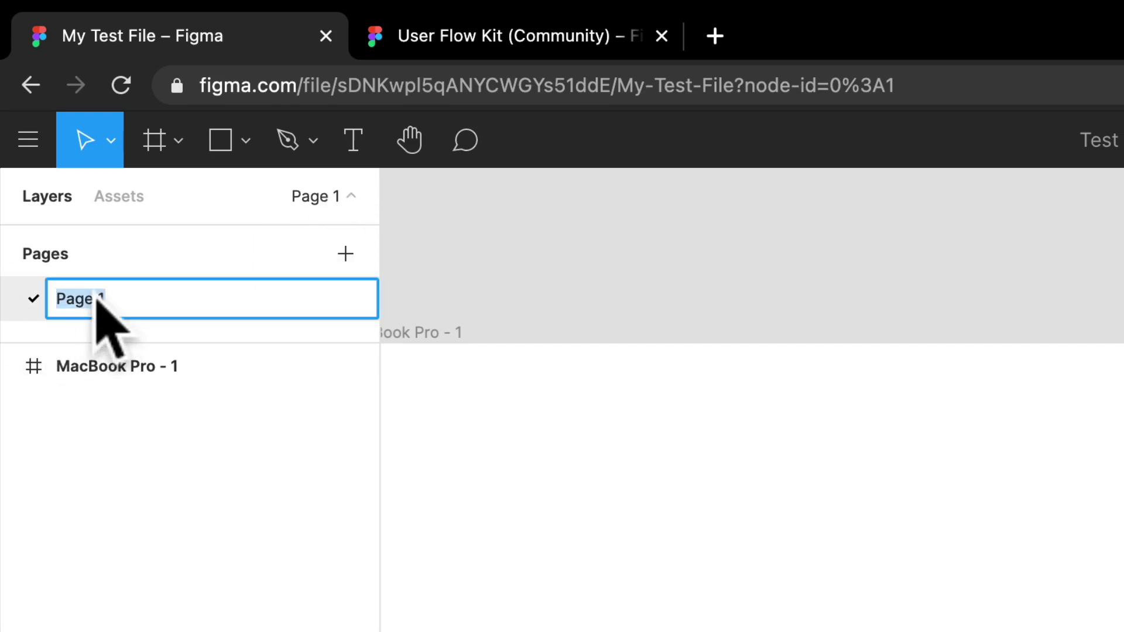
{"action": "type", "text": "1"}
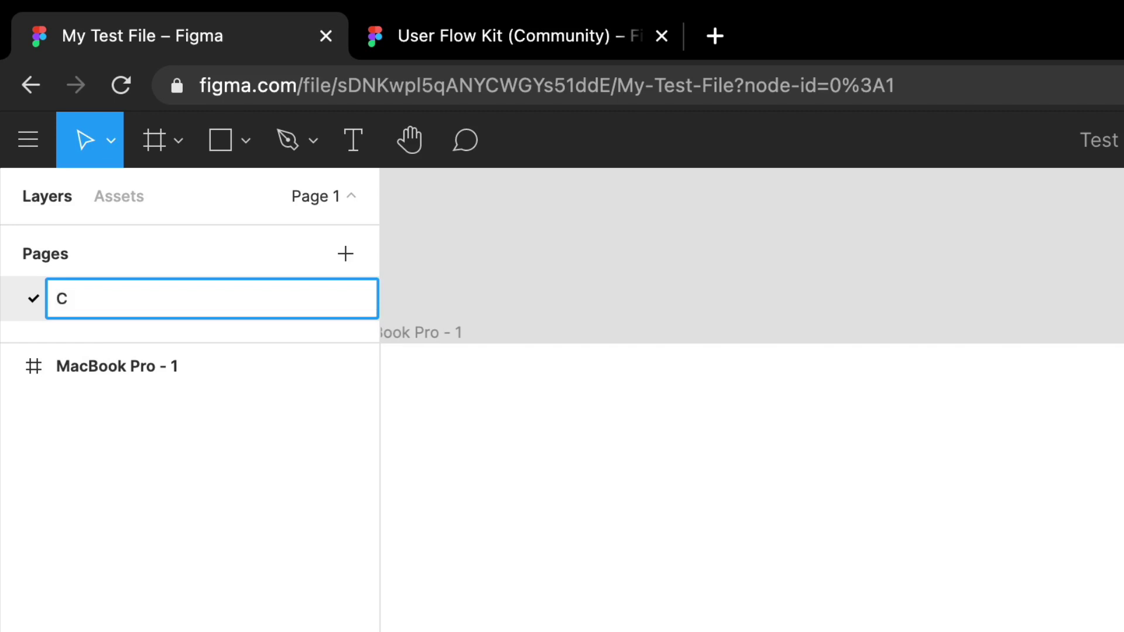
{"action": "type", "text": "oncepts"}
{"action": "key", "text": "Return"}
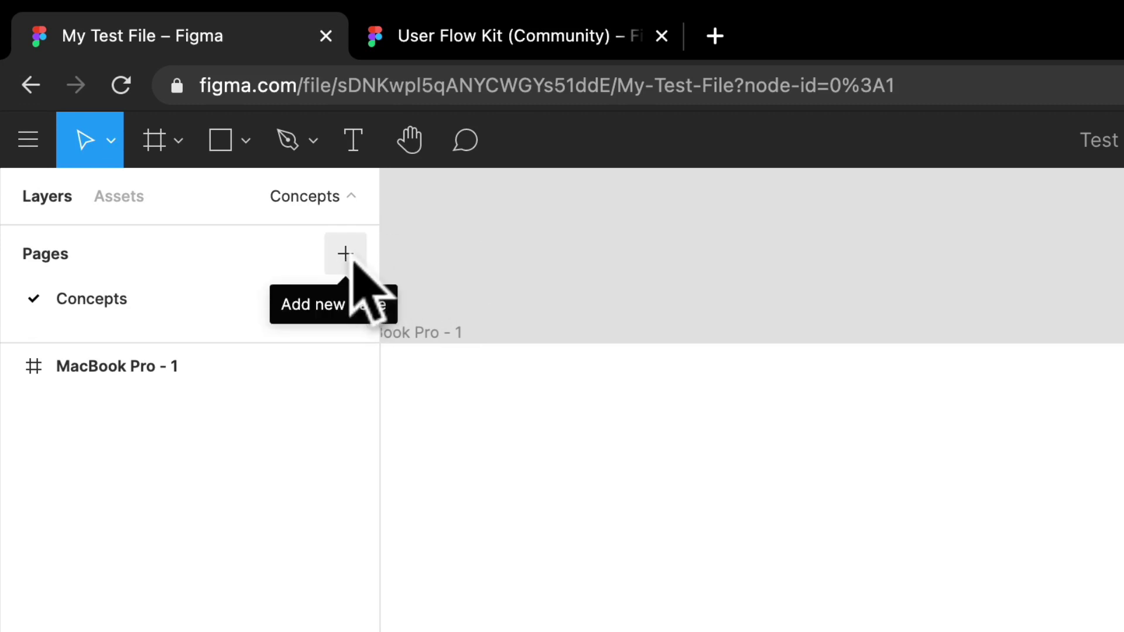
Add a new page named 'Prototypes', then go back to the Concepts page
{"action": "left_click", "coordinate": [353, 261]}
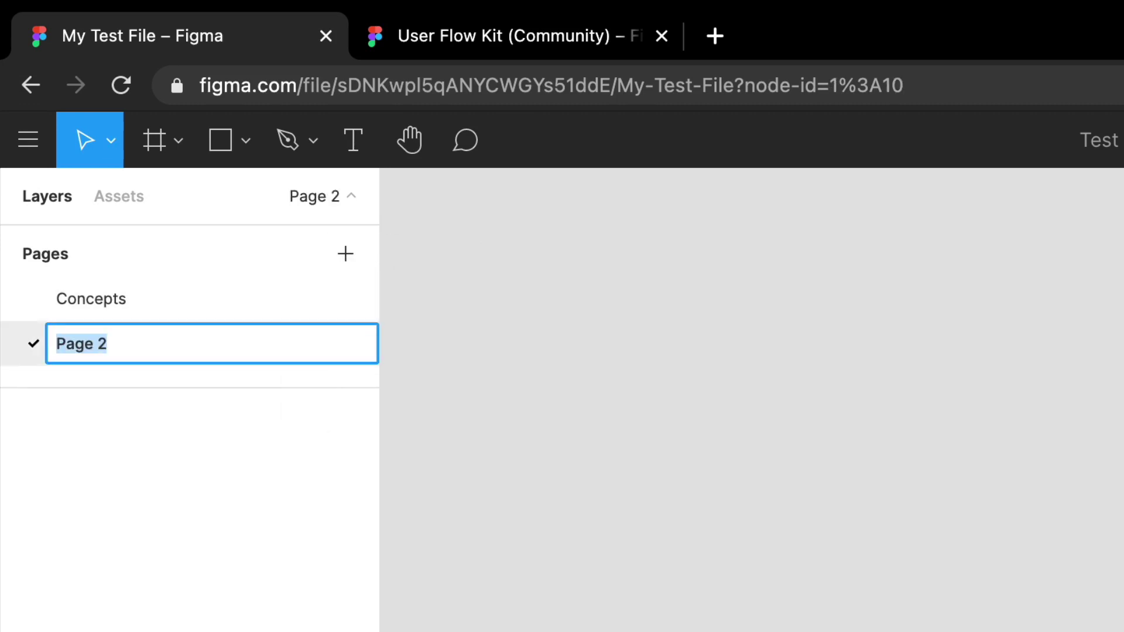
{"action": "type", "text": "Prototypes"}
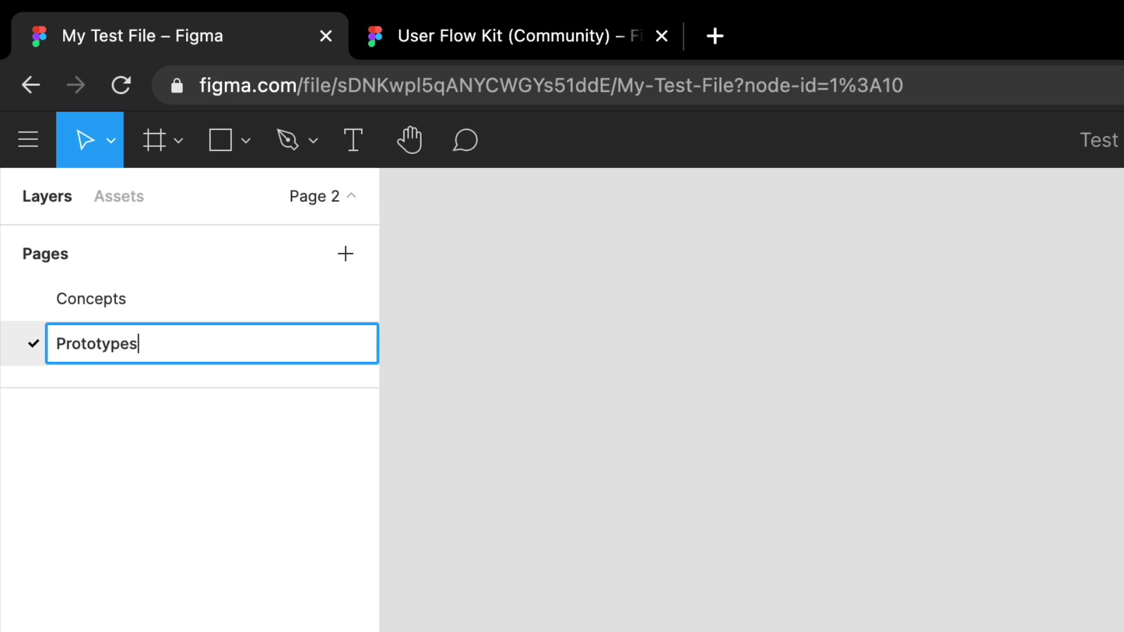
{"action": "key", "text": "Return"}
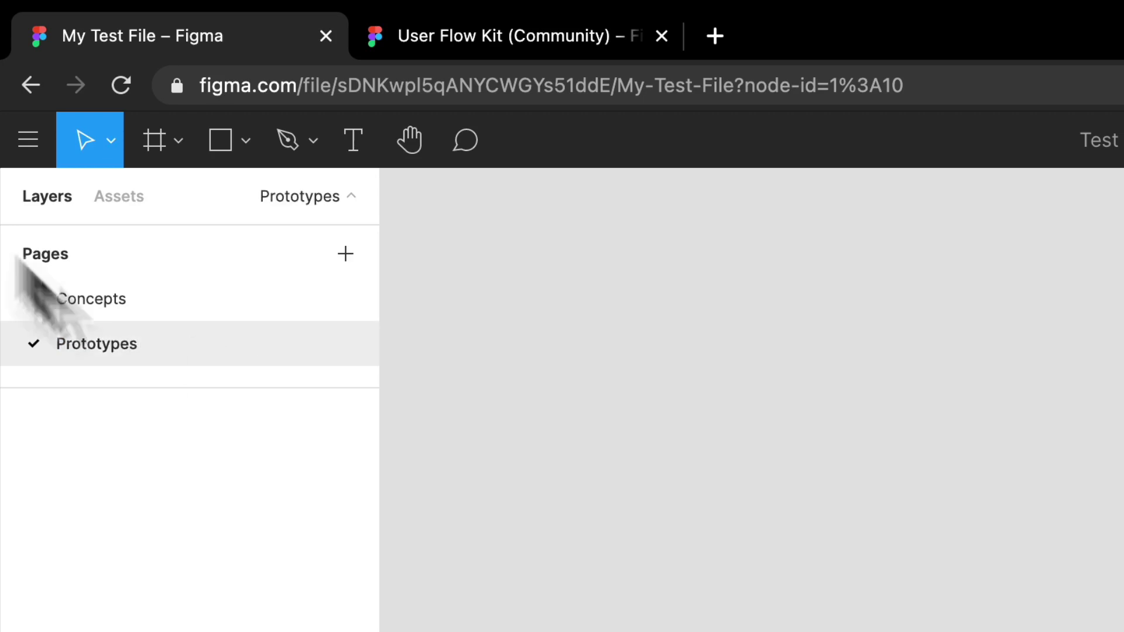
{"action": "left_click", "coordinate": [138, 300]}
{"action": "left_click", "coordinate": [123, 344]}
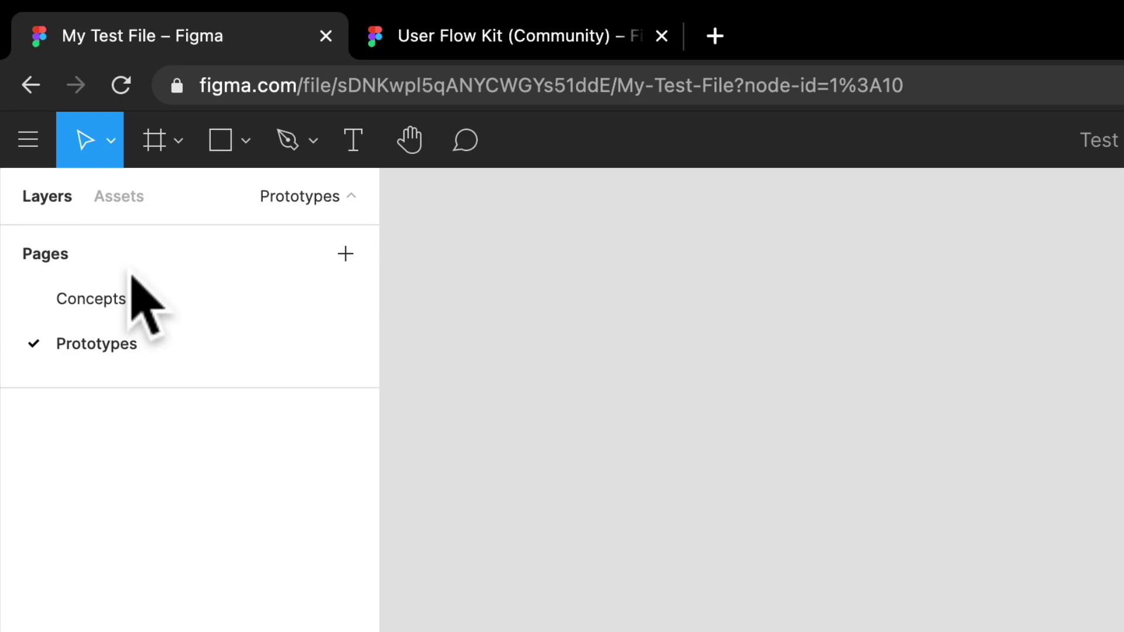
{"action": "left_click", "coordinate": [123, 300]}
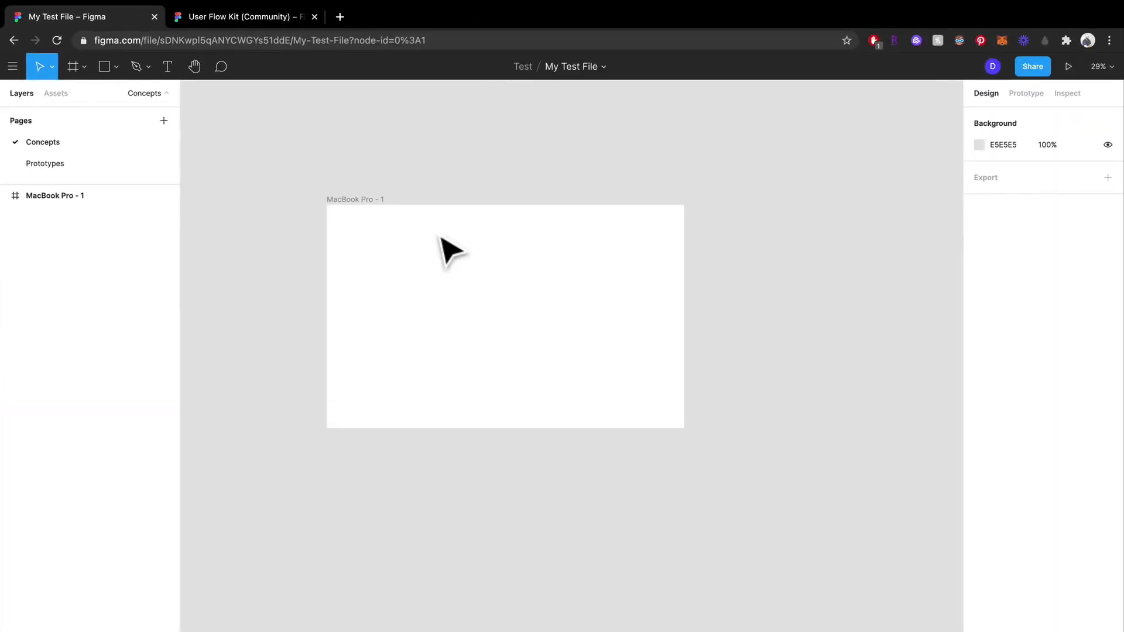
{"action": "left_click", "coordinate": [421, 264]}
{"action": "left_click", "coordinate": [127, 163]}
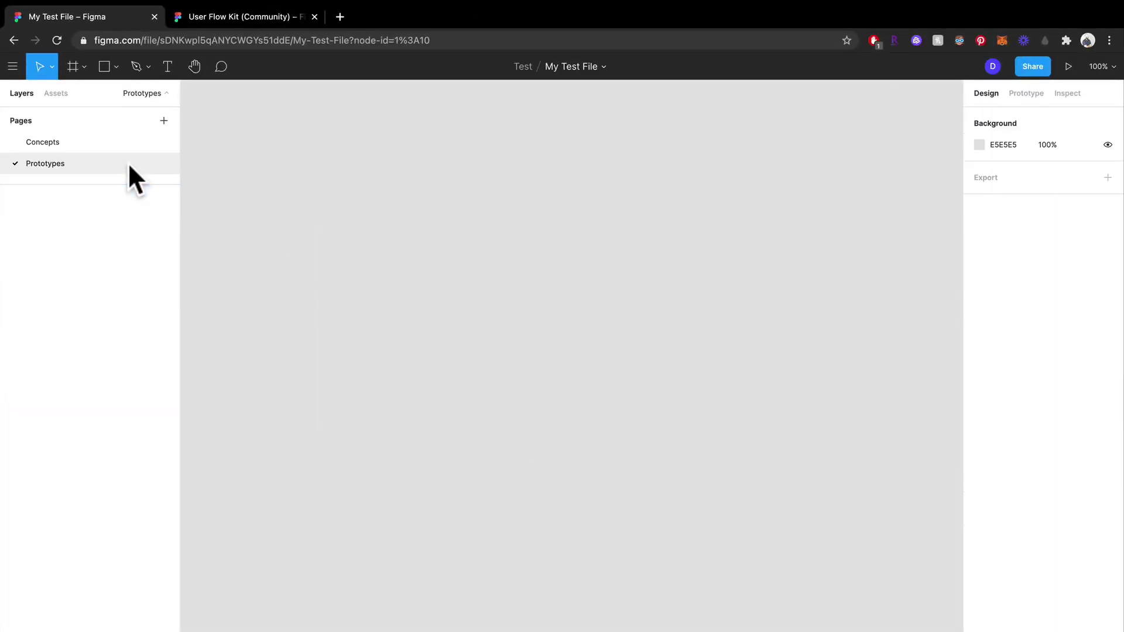
{"action": "left_click", "coordinate": [78, 141]}
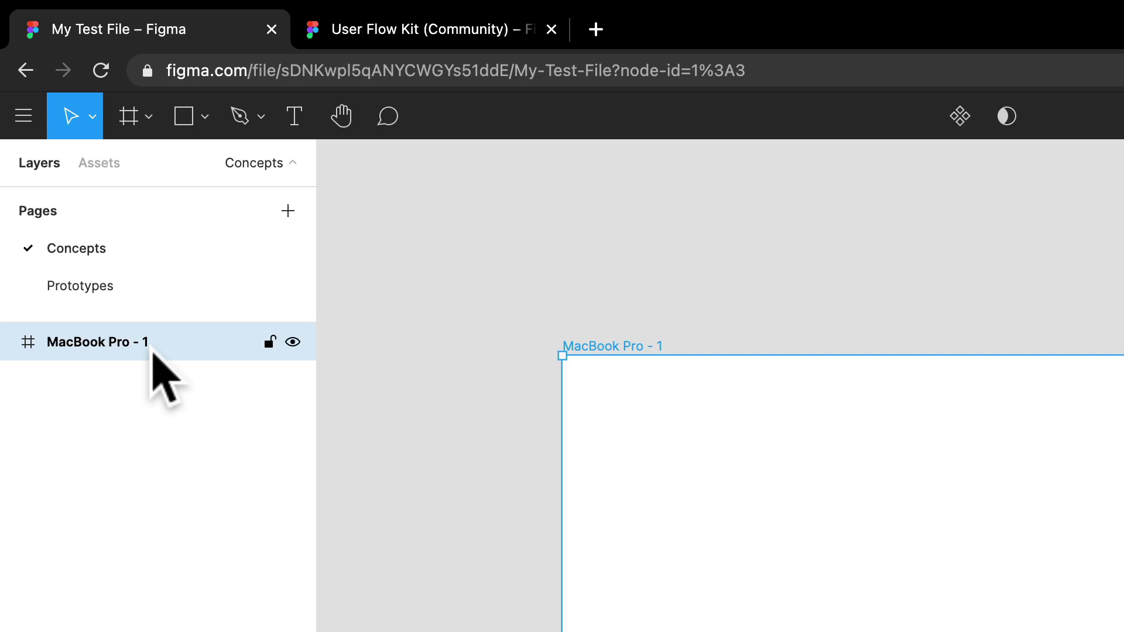
Copy the MacBook Pro - 1 frame and paste it beside the original as MacBook Pro - 2
{"action": "right_click", "coordinate": [620, 362]}
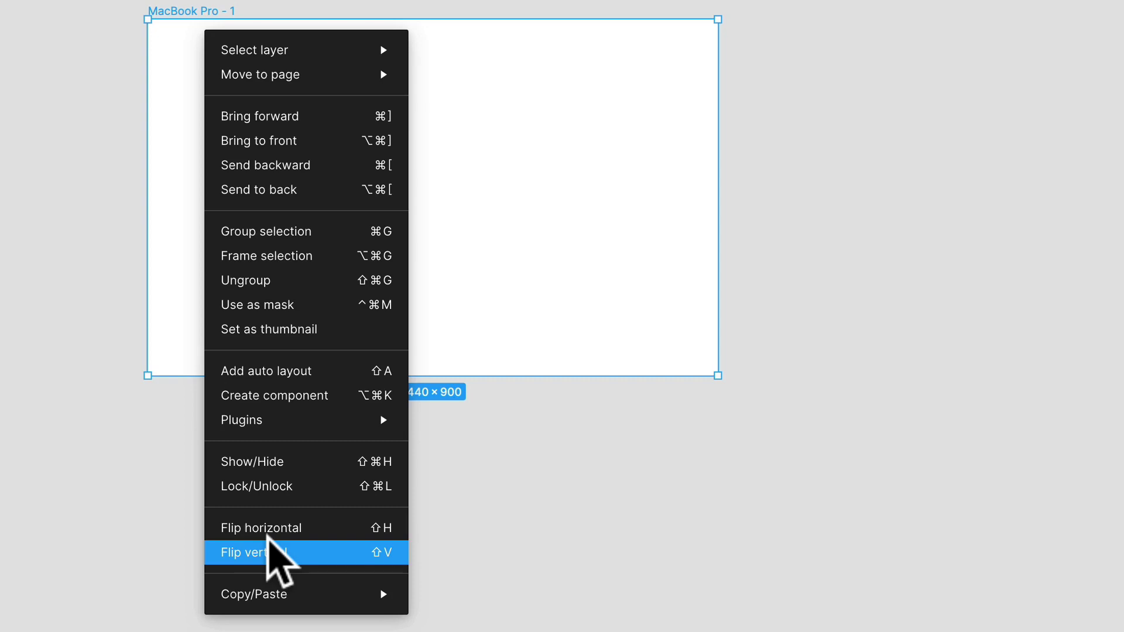
{"action": "left_click", "coordinate": [572, 221]}
{"action": "right_click", "coordinate": [347, 181]}
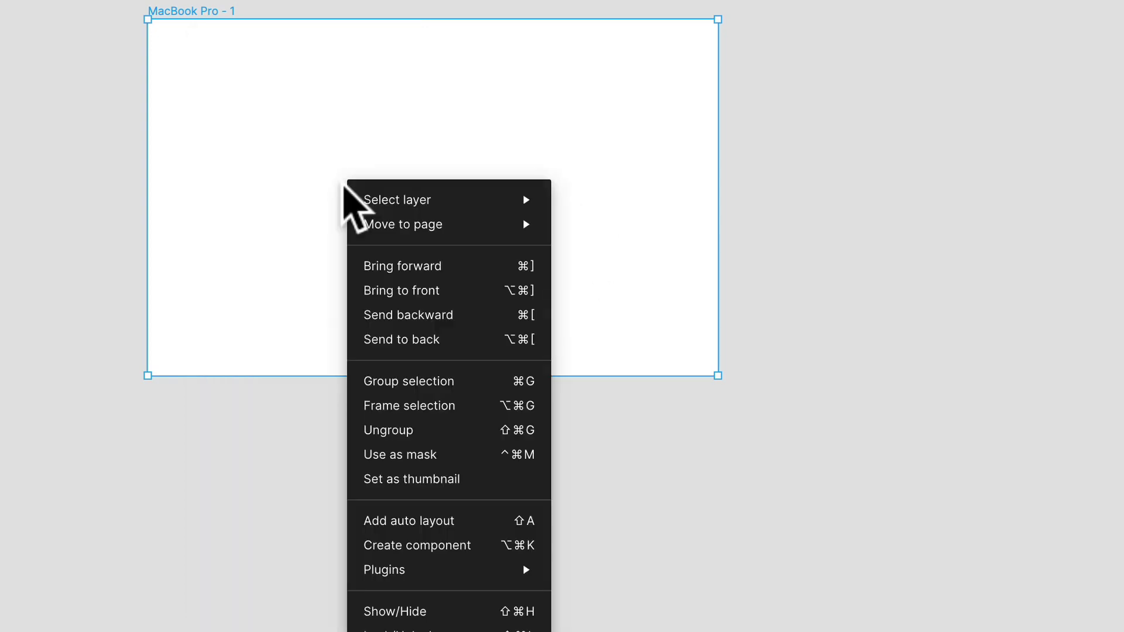
{"action": "mouse_move", "coordinate": [360, 234]}
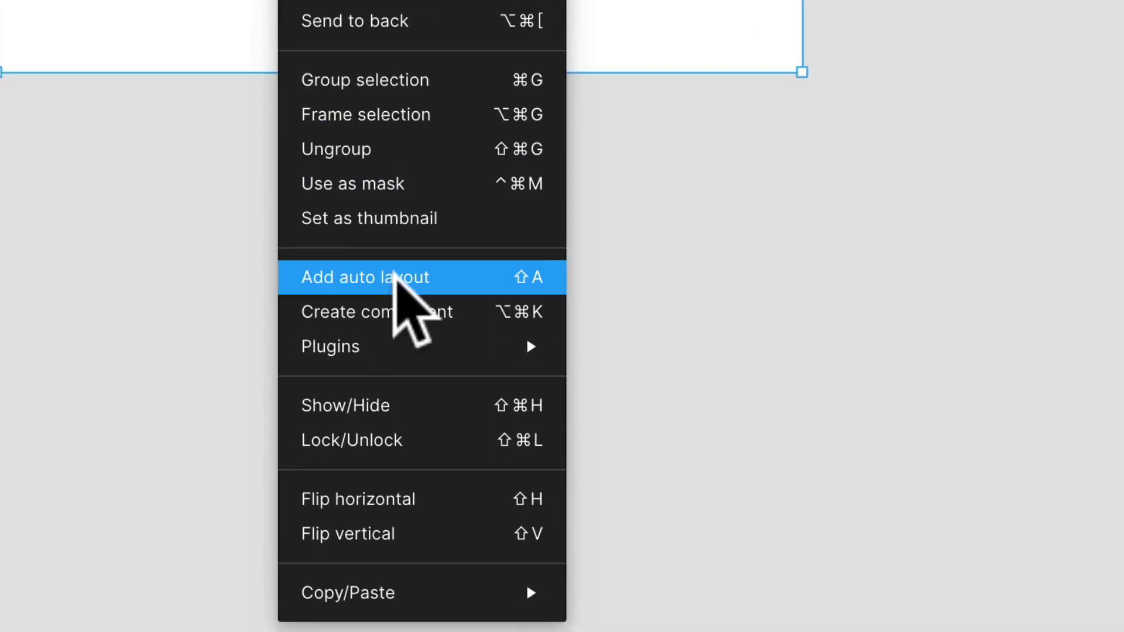
{"action": "mouse_move", "coordinate": [423, 583]}
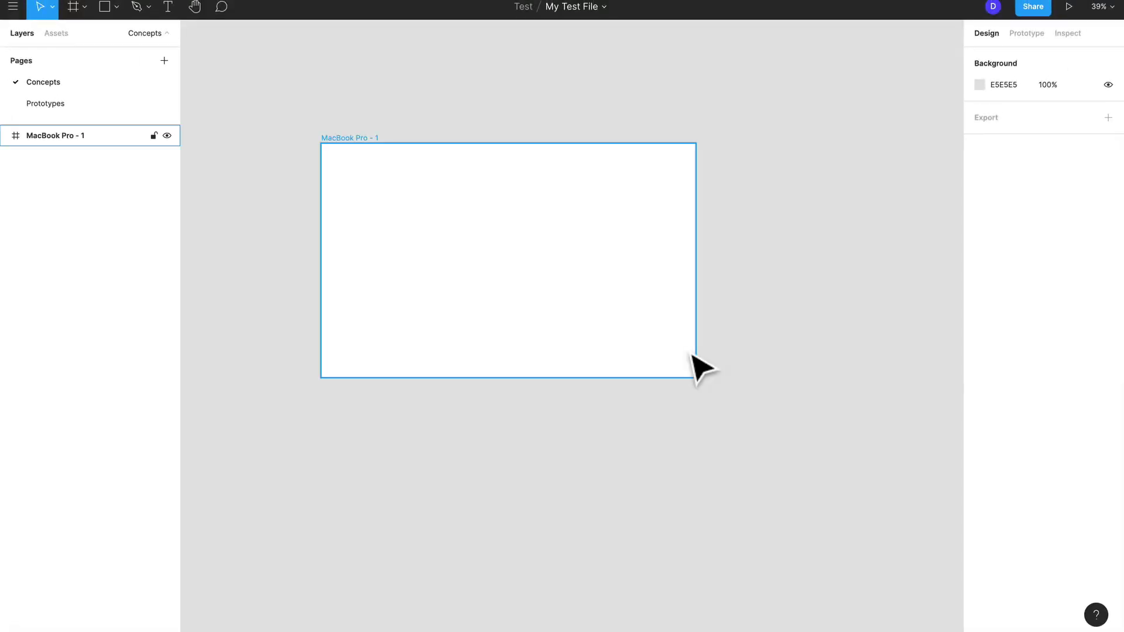
{"action": "left_click", "coordinate": [572, 182]}
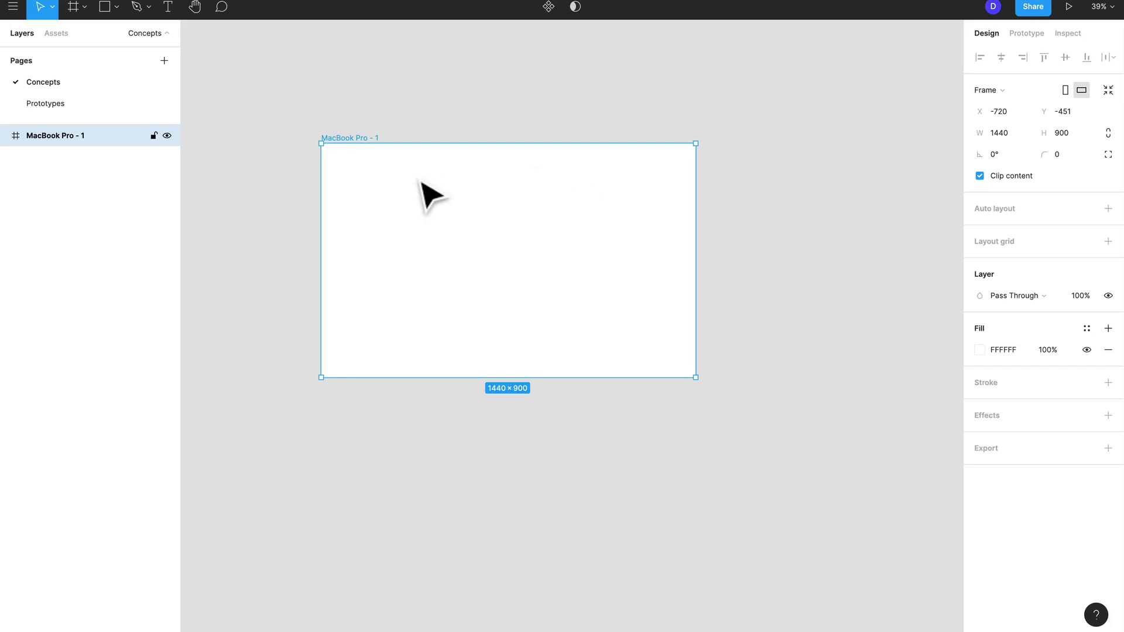
{"action": "key", "text": "super+c"}
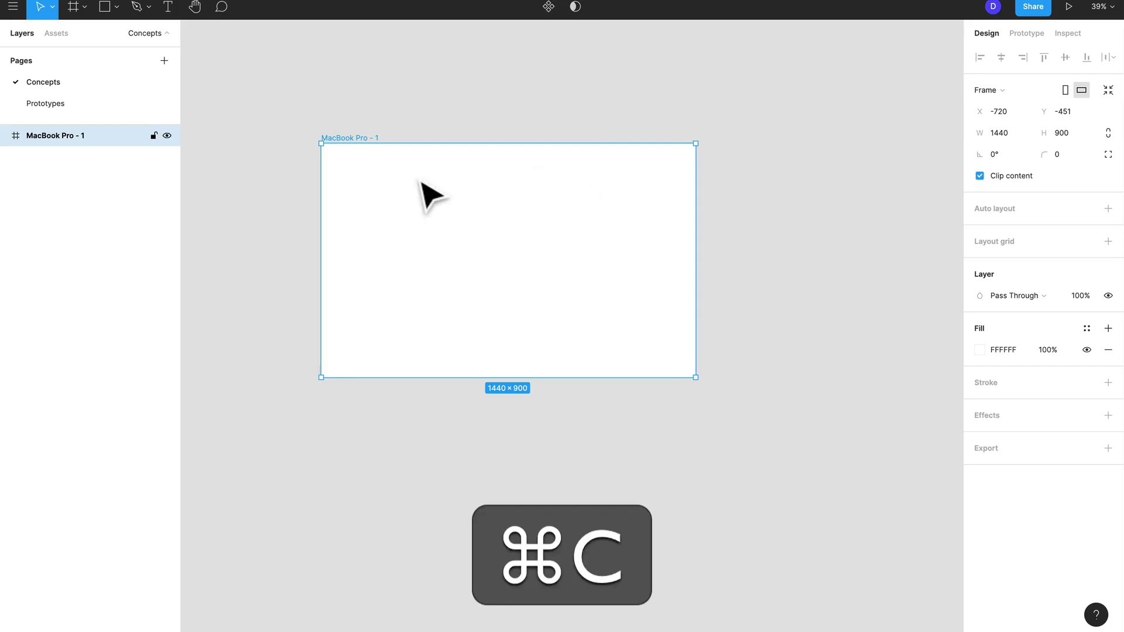
{"action": "key", "text": "super+v"}
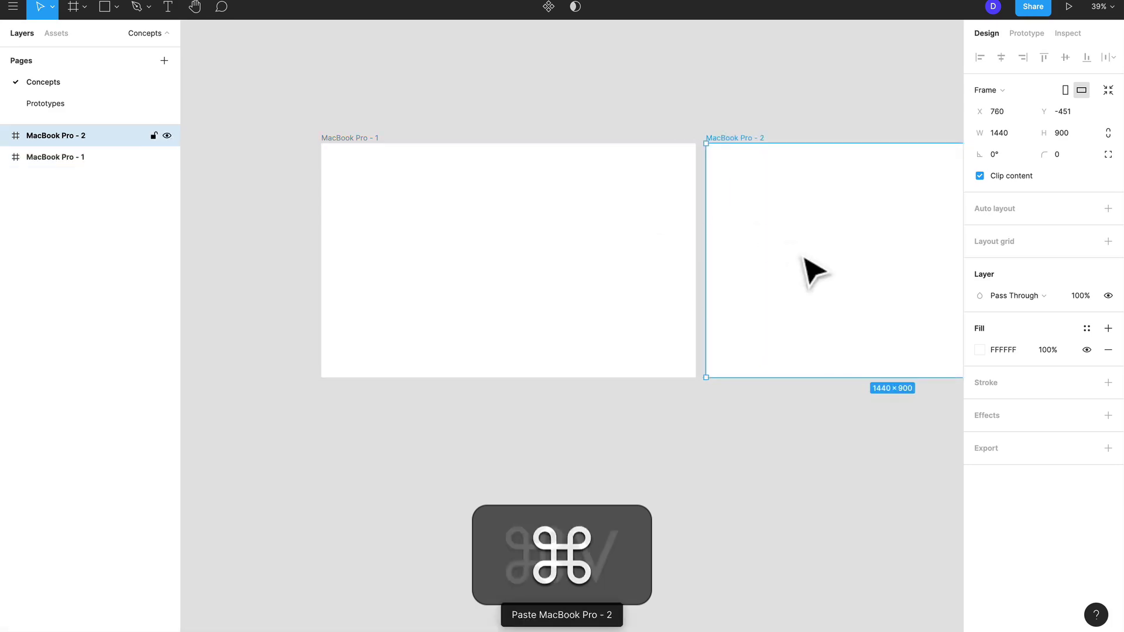
{"action": "scroll", "coordinate": [662, 275], "scroll_direction": "right", "scroll_amount": 3}
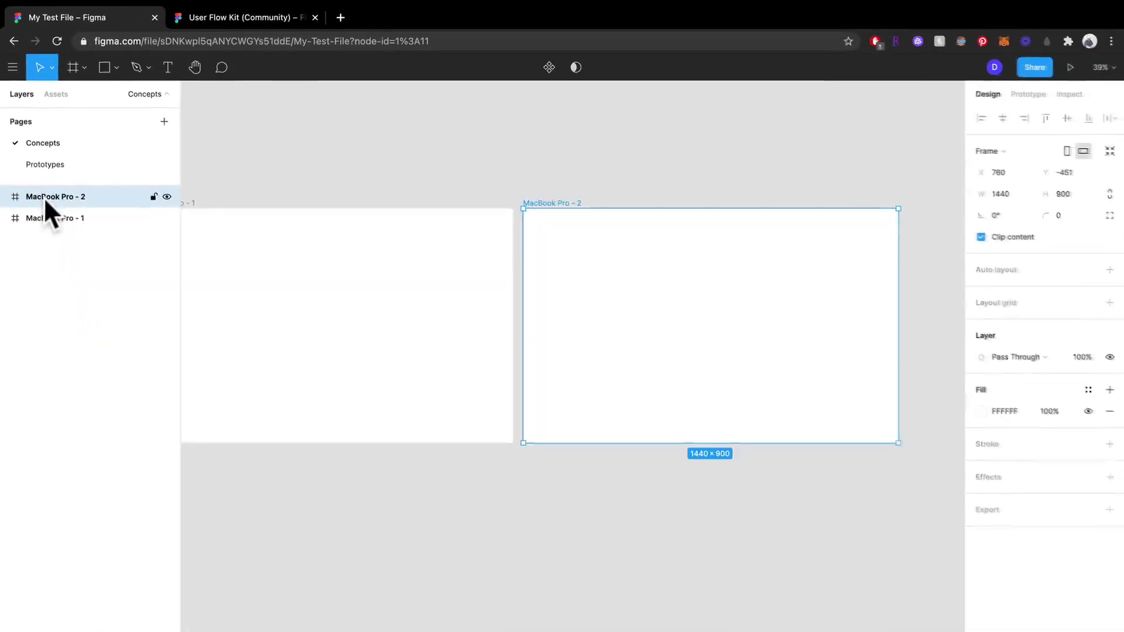
Draw a 451×358 rectangle inside MacBook Pro - 1
{"action": "scroll", "coordinate": [257, 336], "scroll_direction": "left", "scroll_amount": 3}
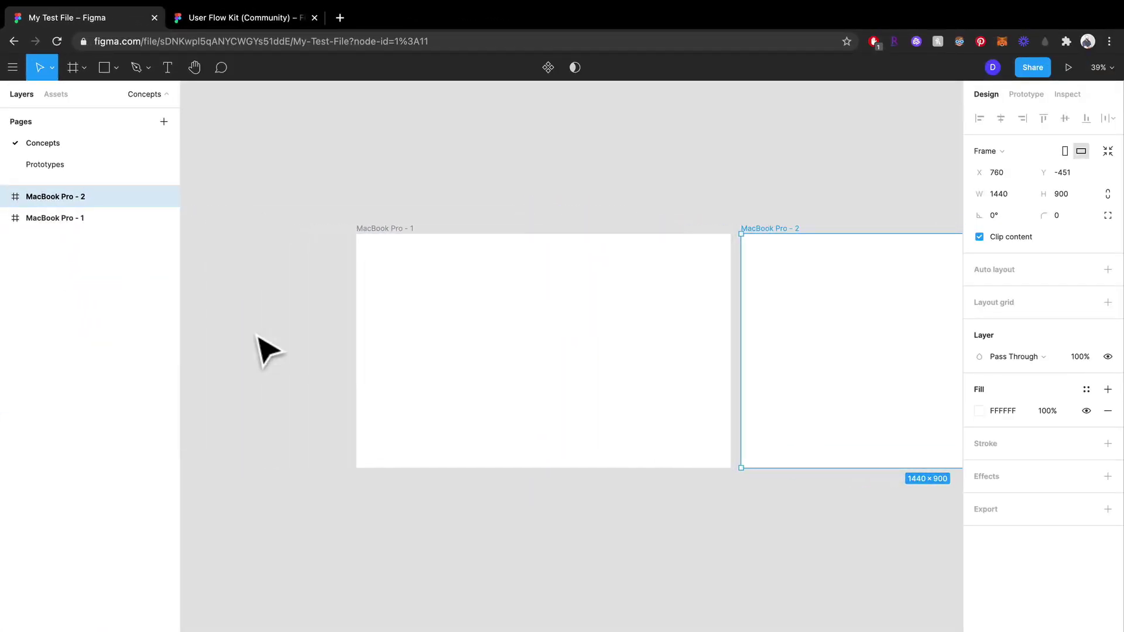
{"action": "key", "text": "r"}
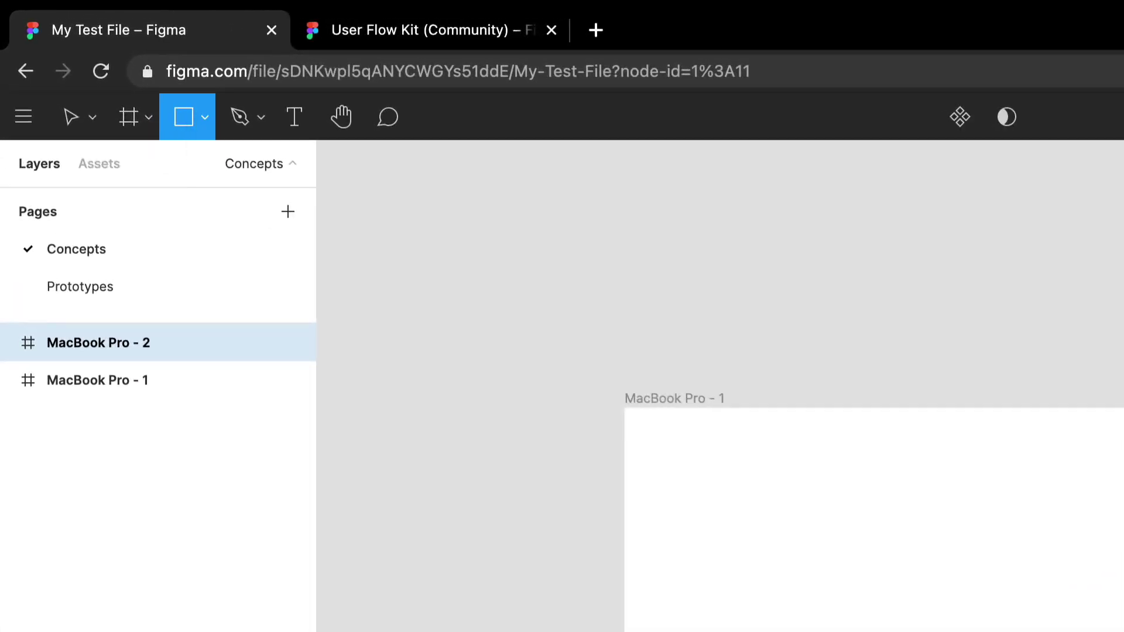
{"action": "left_click_drag", "start_coordinate": [745, 532], "coordinate": [953, 631]}
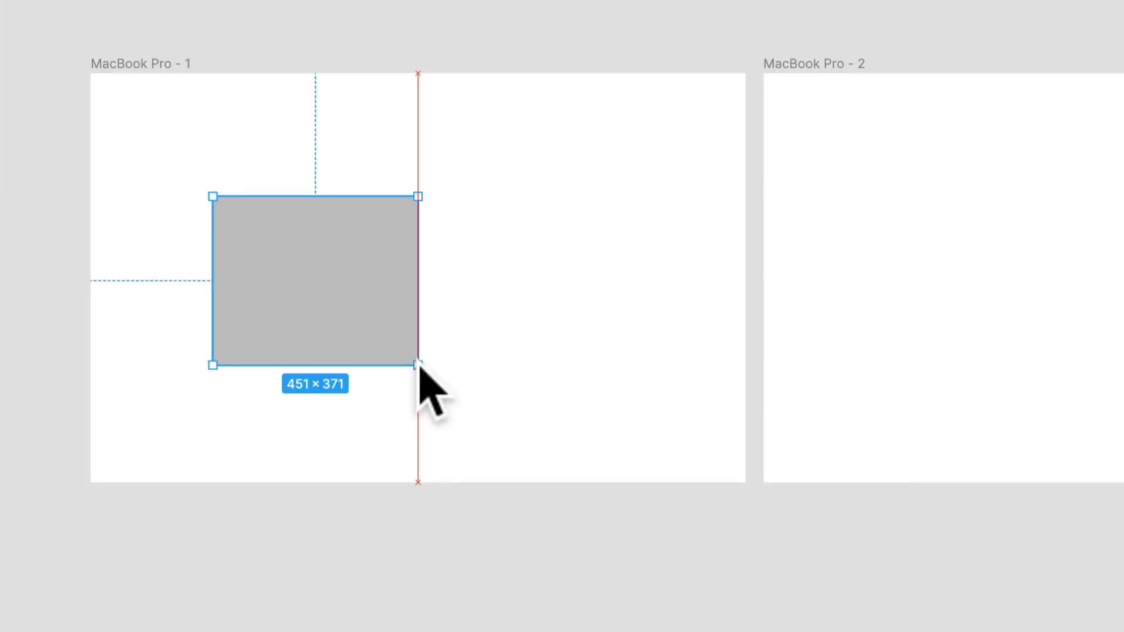
{"action": "left_click_drag", "start_coordinate": [418, 365], "coordinate": [417, 360]}
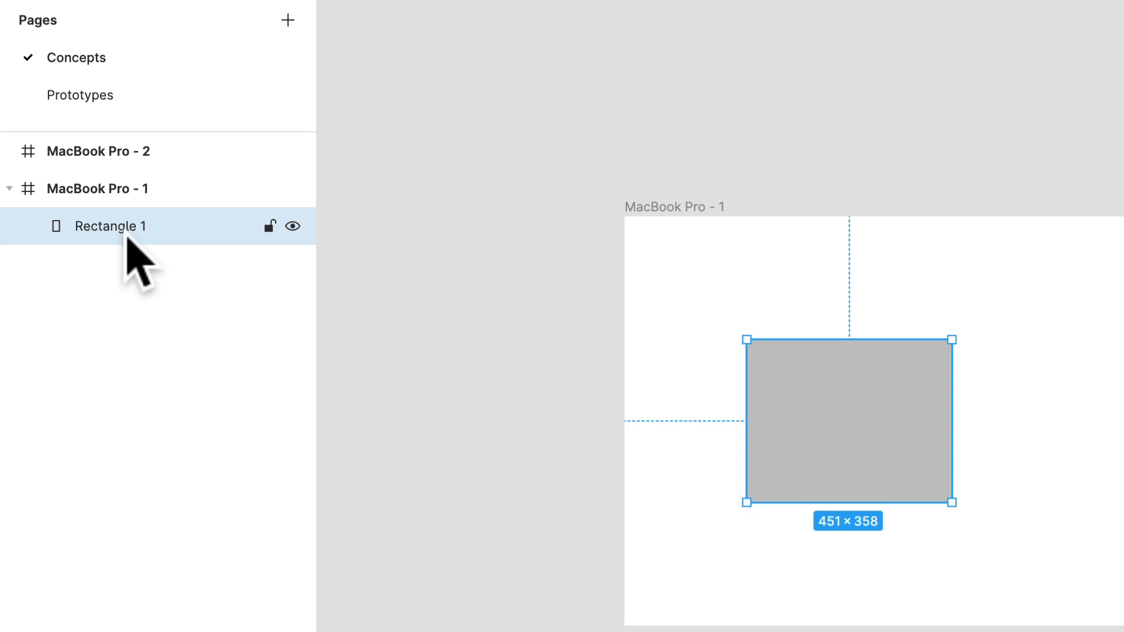
Copy the rectangle and paste it into MacBook Pro - 2
{"action": "key", "text": "super+c"}
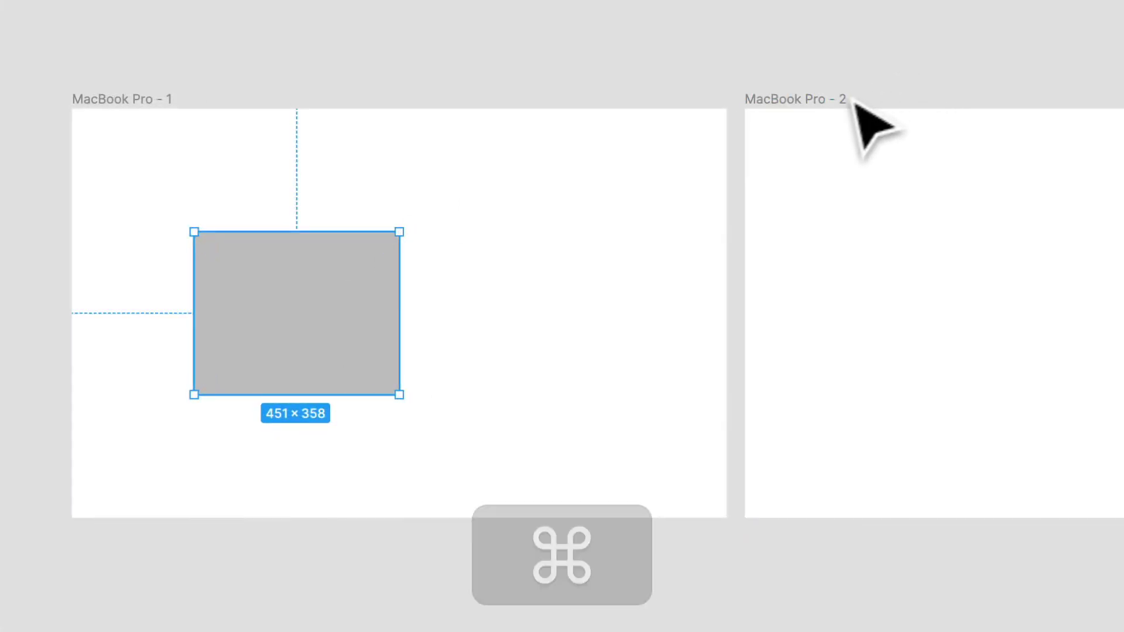
{"action": "left_click", "coordinate": [831, 100]}
{"action": "key", "text": "super+v"}
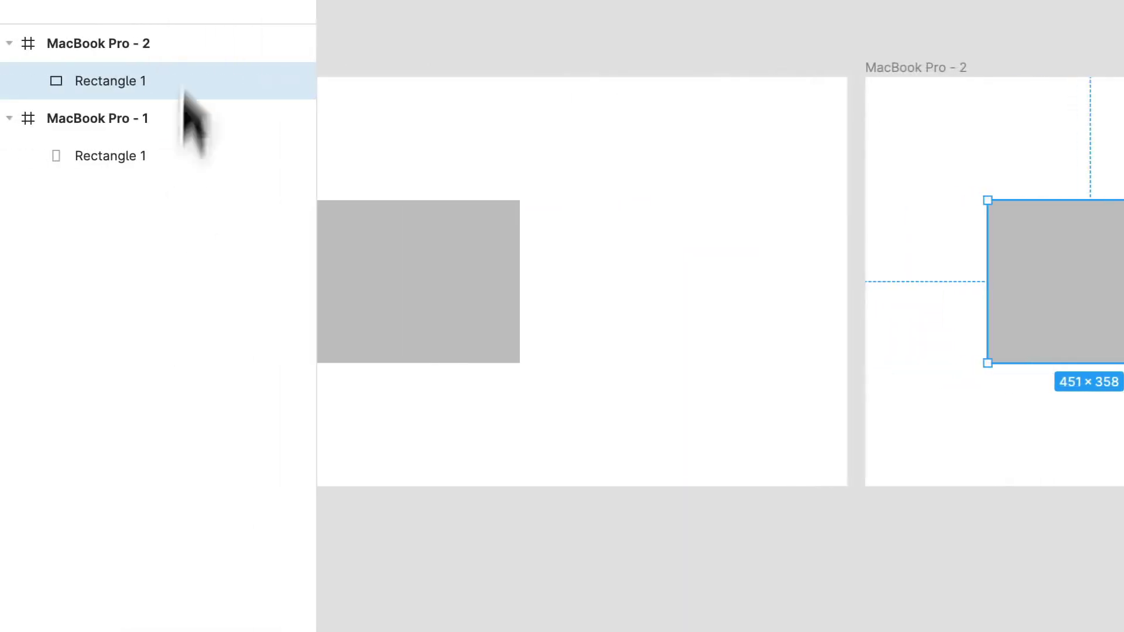
Rename the copied rectangle layer in MacBook Pro - 2 to 'Rectangle 2'
{"action": "right_click", "coordinate": [134, 76]}
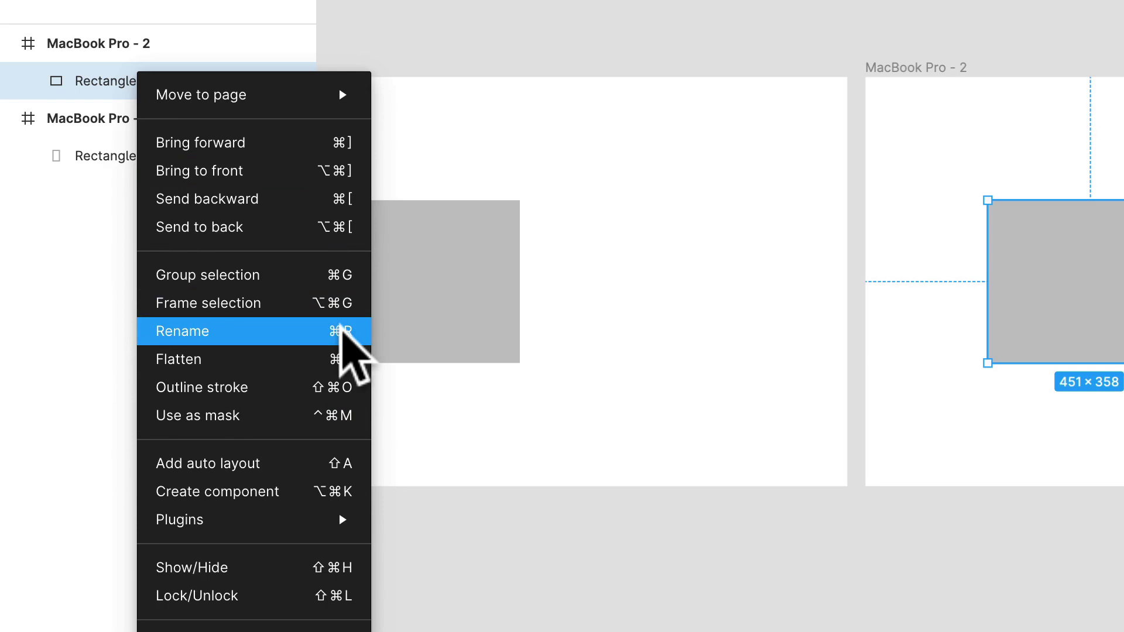
{"action": "left_click", "coordinate": [1073, 314]}
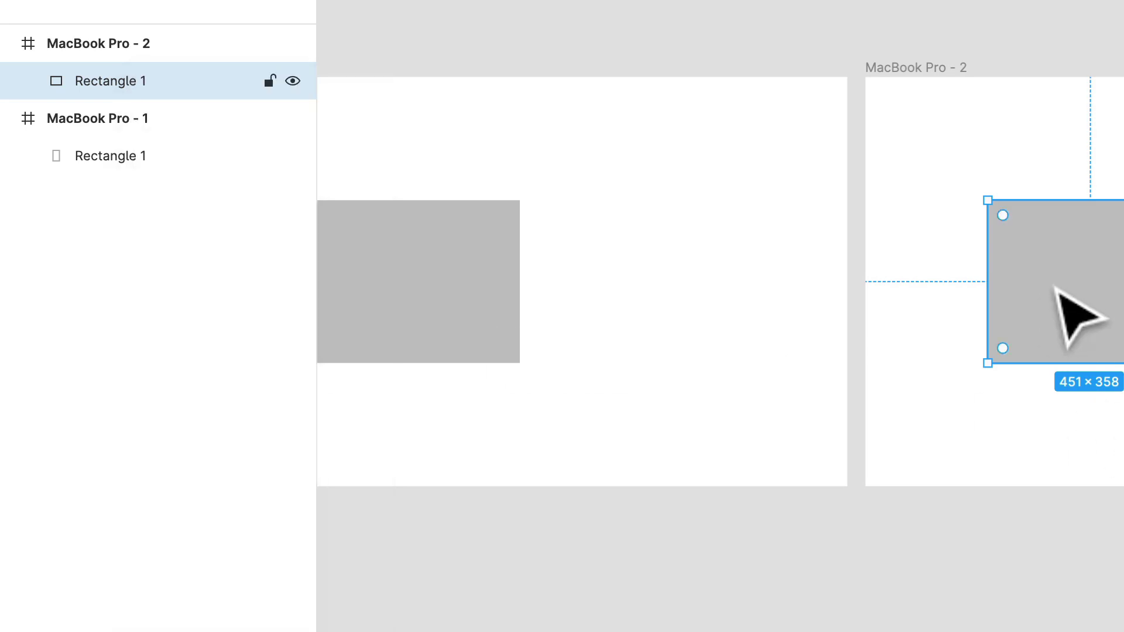
{"action": "key", "text": "super+r"}
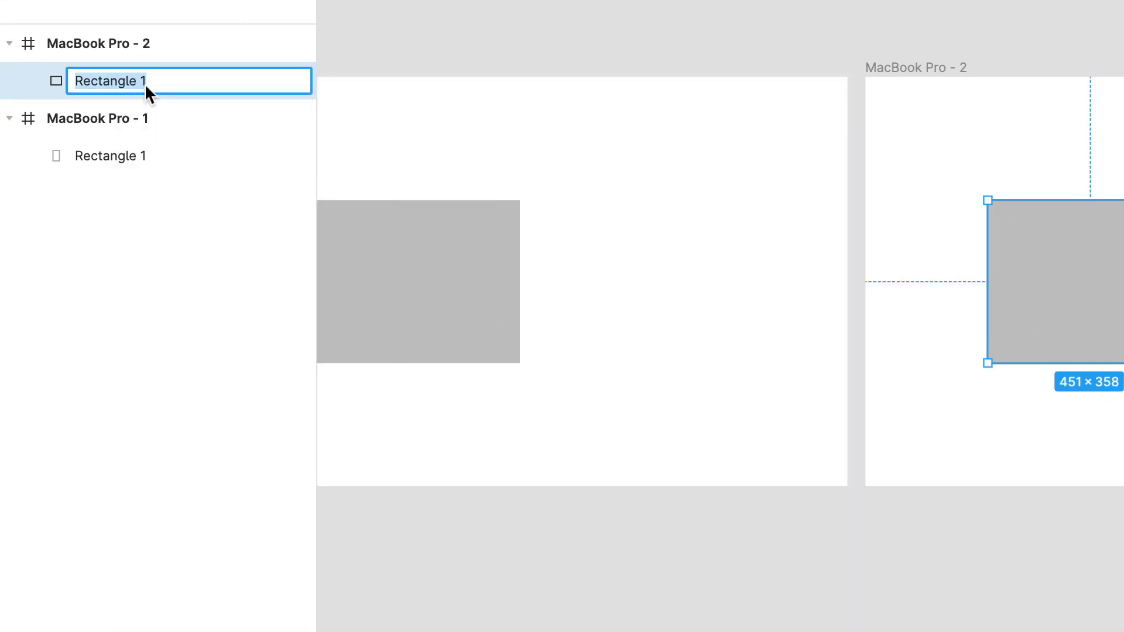
{"action": "type", "text": "Rectan"}
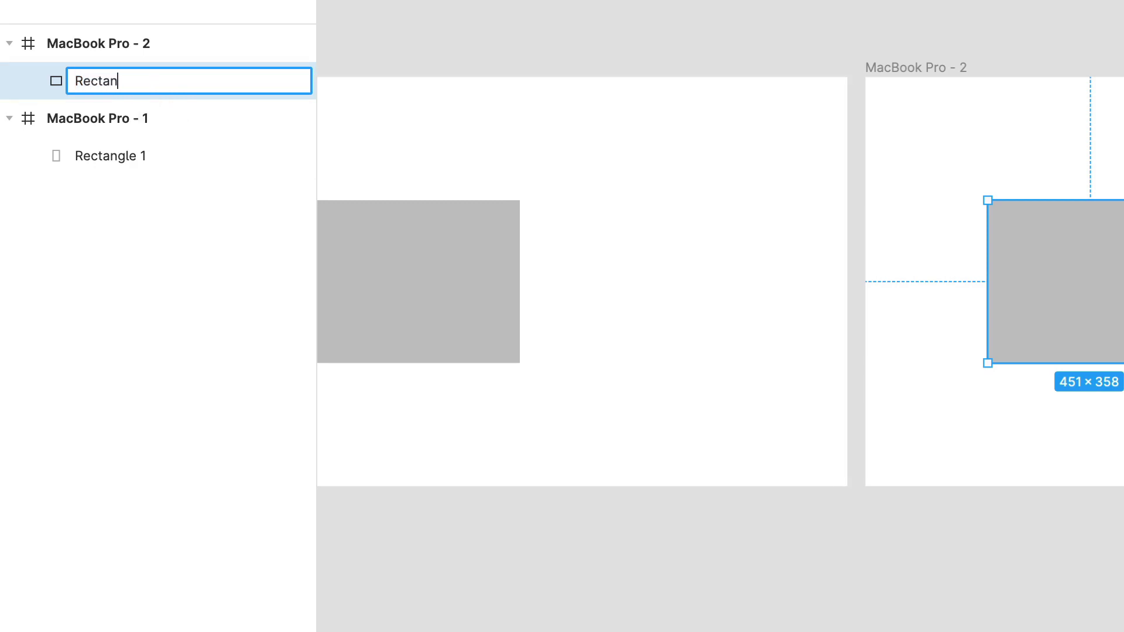
{"action": "type", "text": "gle 2"}
{"action": "key", "text": "Return"}
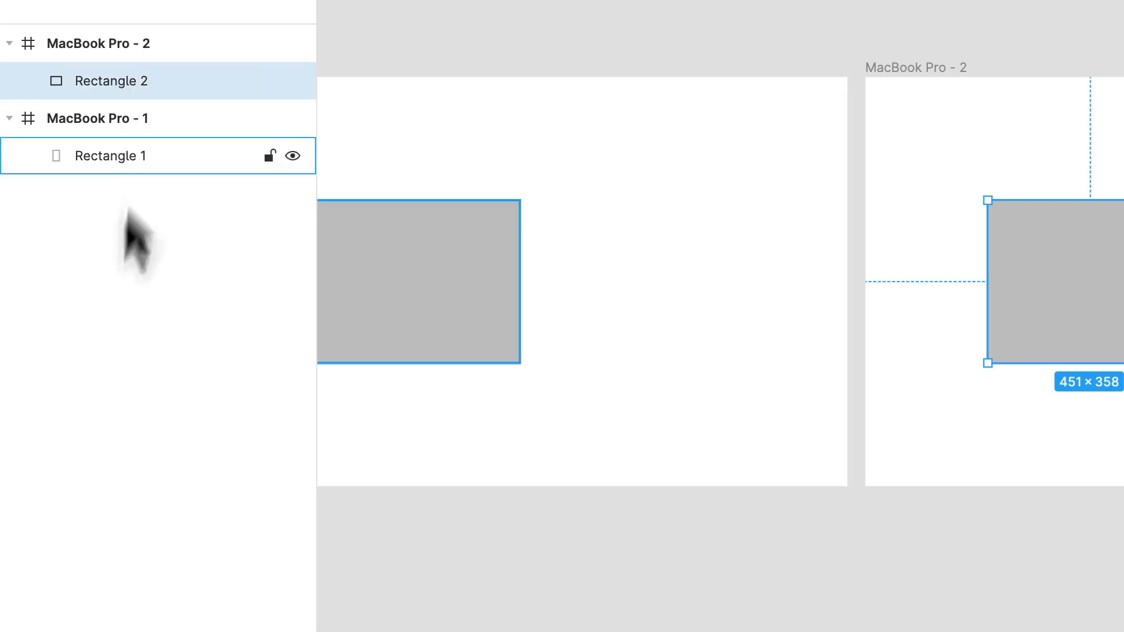
{"action": "left_click", "coordinate": [715, 553]}
{"action": "scroll", "coordinate": [715, 553], "scroll_direction": "left", "scroll_amount": 3}
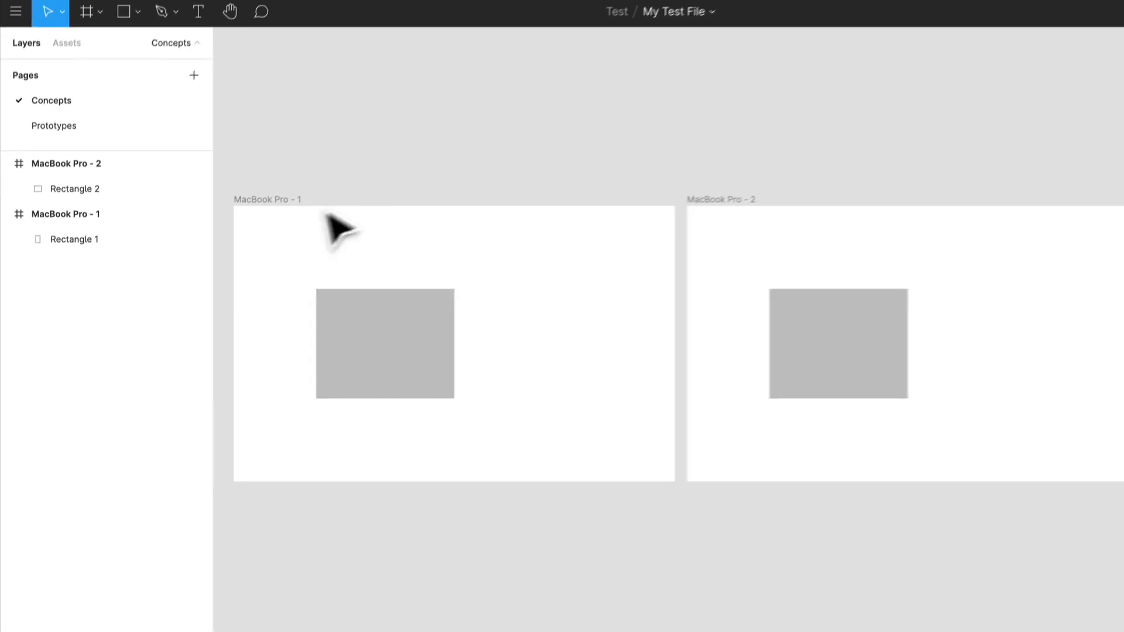
Select MacBook Pro - 1 and MacBook Pro - 2 together and paste them onto the Prototypes page
{"action": "left_click", "coordinate": [377, 85]}
{"action": "left_click", "coordinate": [281, 203]}
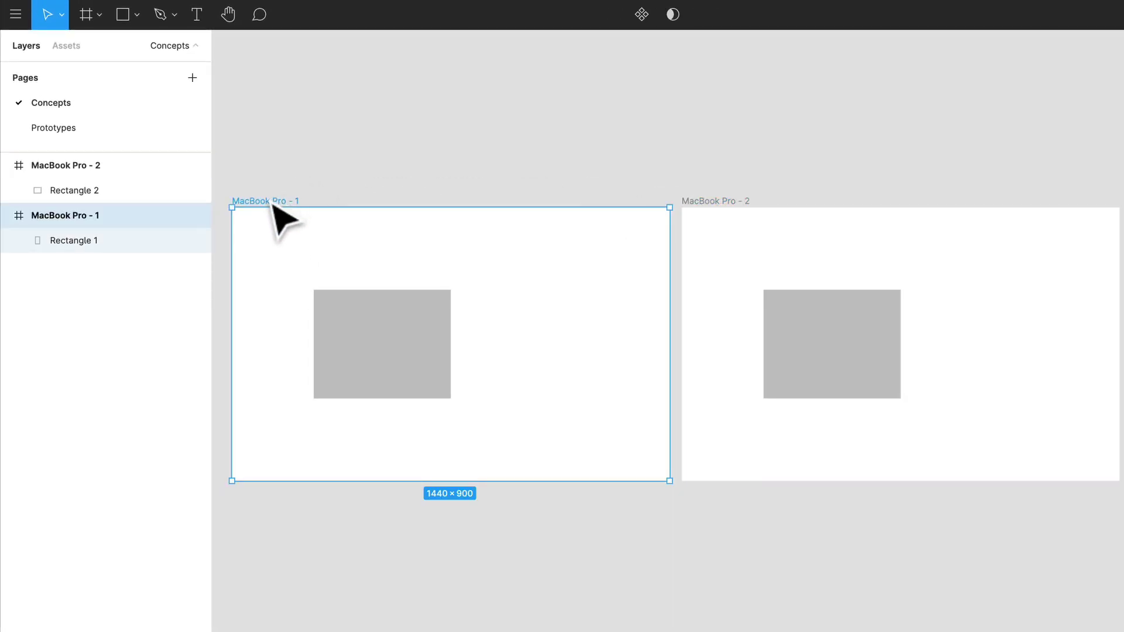
{"action": "left_click", "coordinate": [732, 202], "text": "shift"}
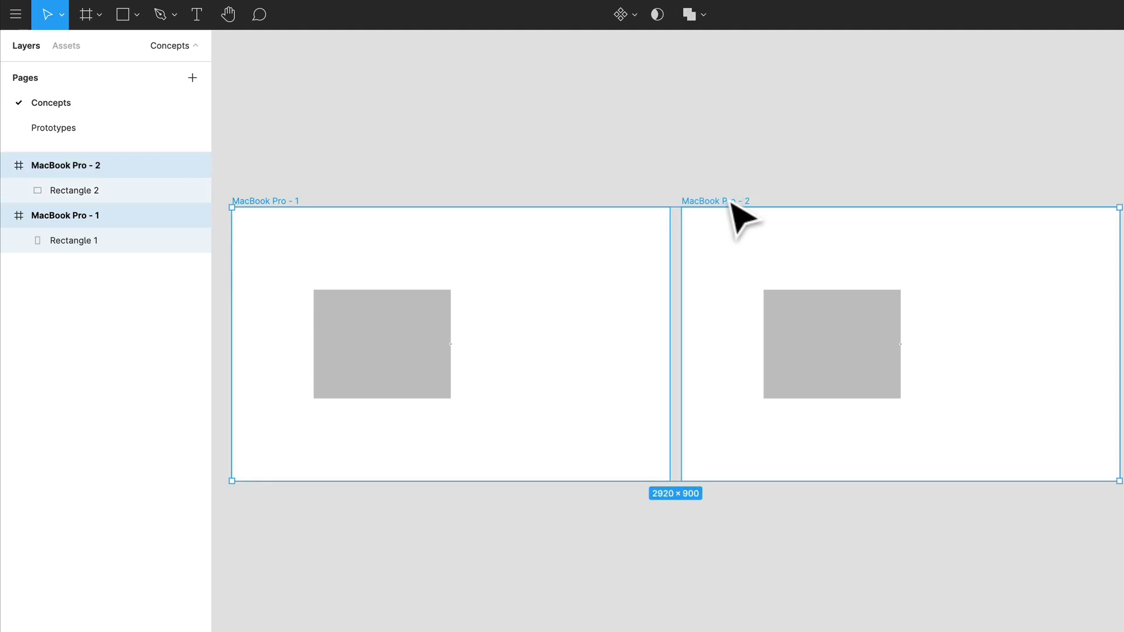
{"action": "left_click", "coordinate": [72, 135]}
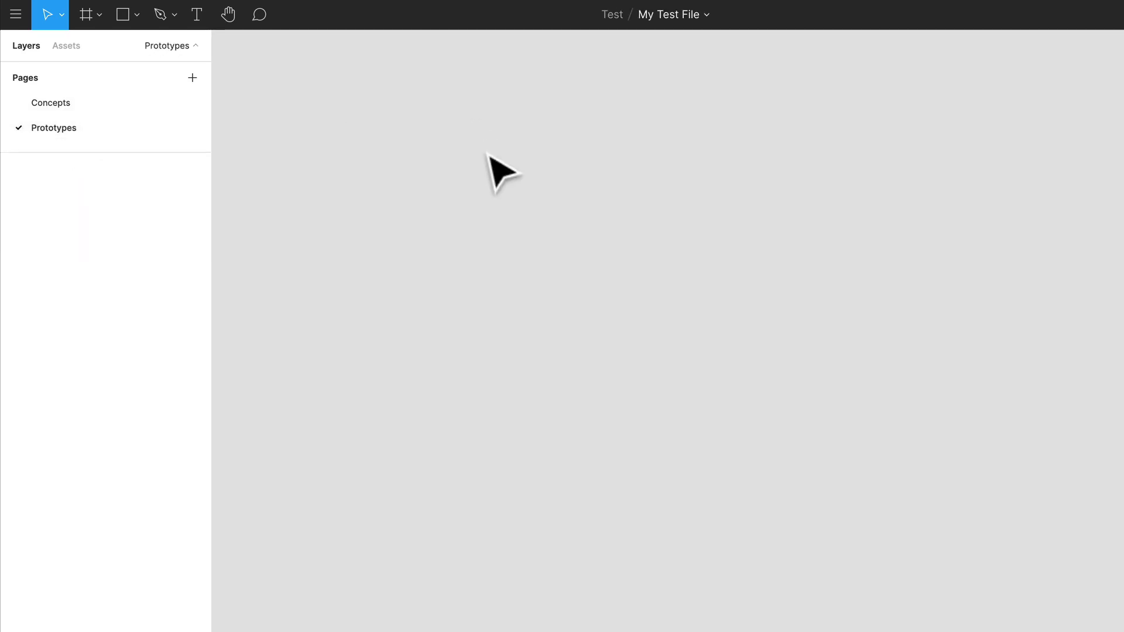
{"action": "key", "text": "ctrl+v"}
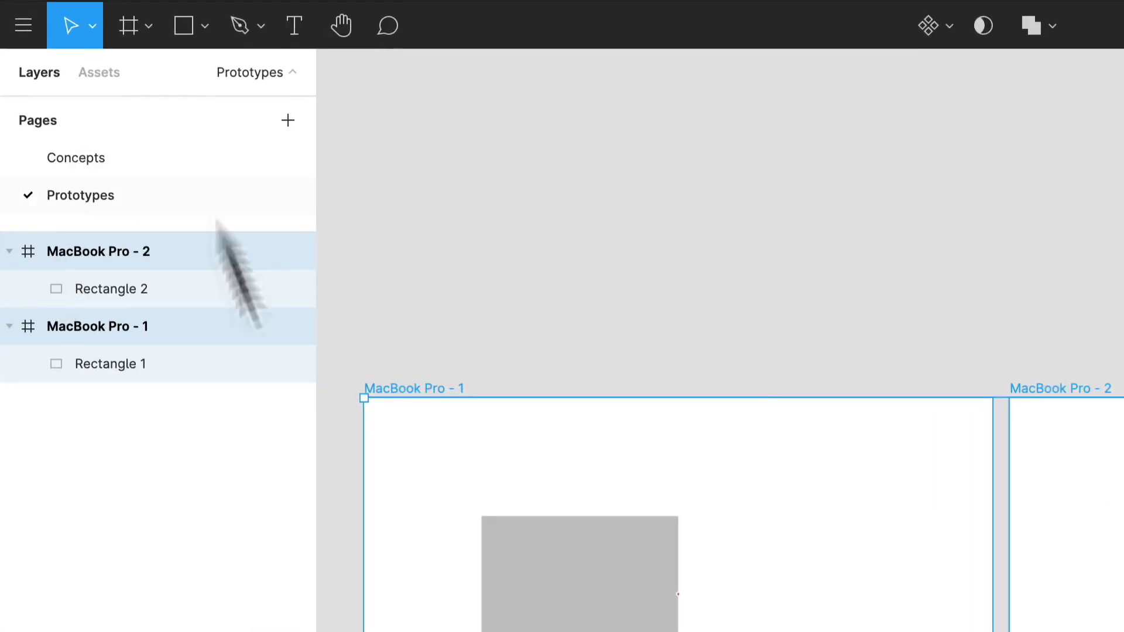
In Assets, expand MacBook Pro - 1 under Local components and select the rectangle component
{"action": "left_click", "coordinate": [111, 82]}
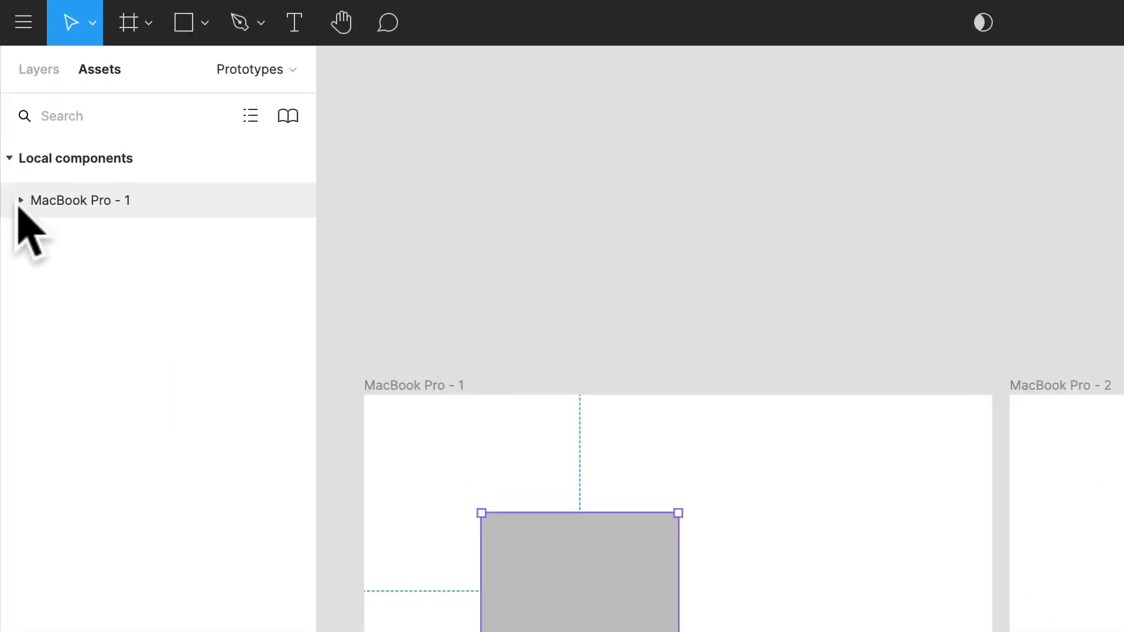
{"action": "left_click", "coordinate": [12, 122]}
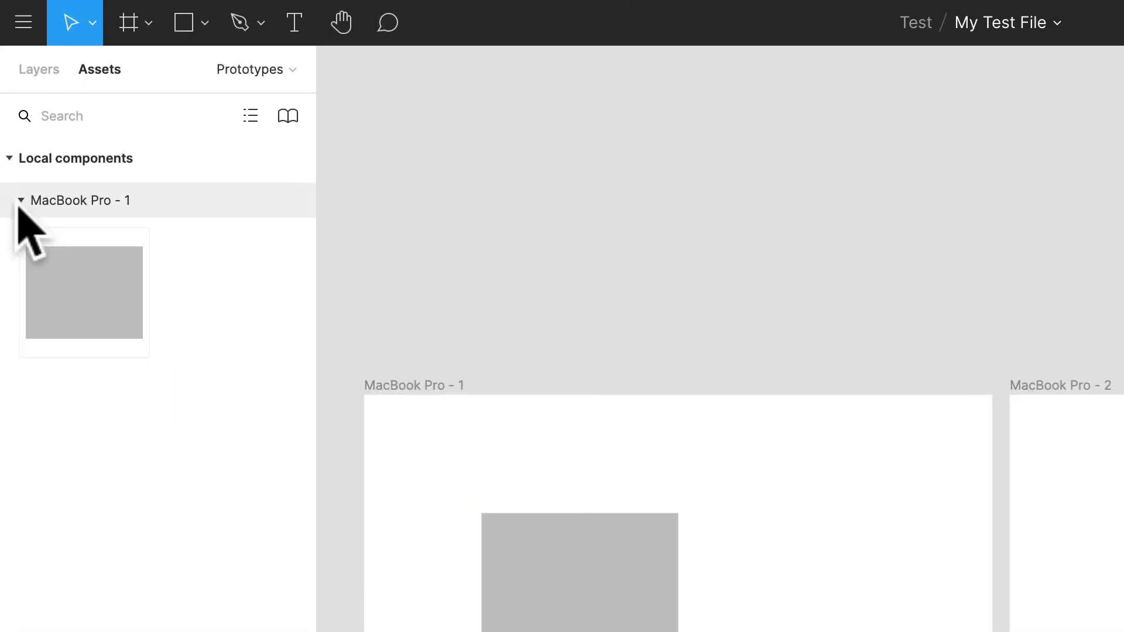
{"action": "left_click", "coordinate": [75, 200]}
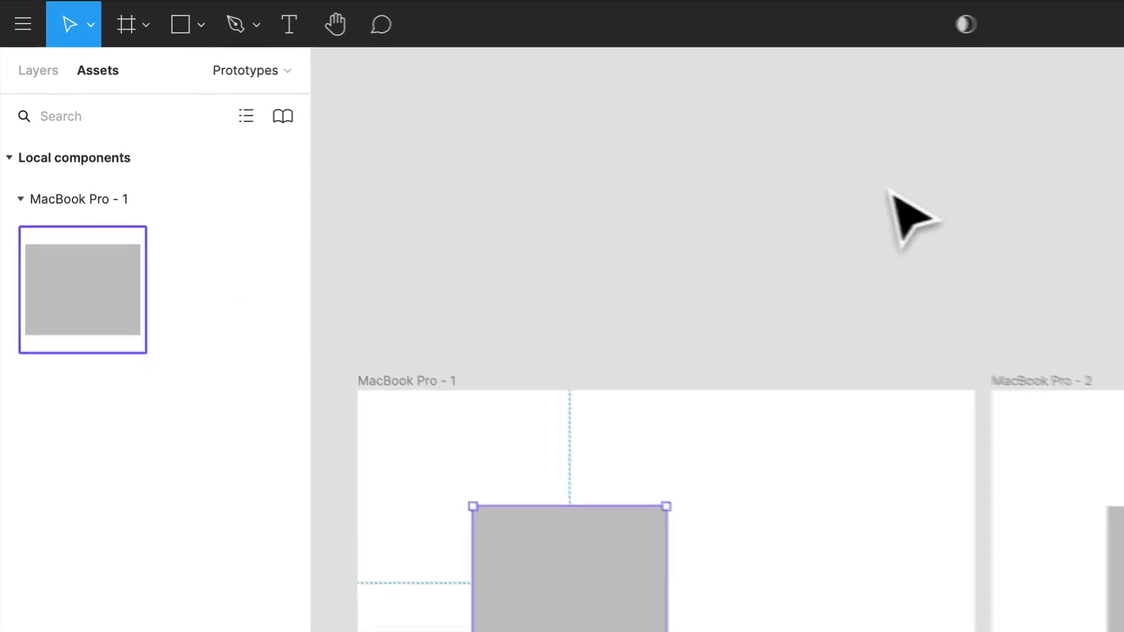